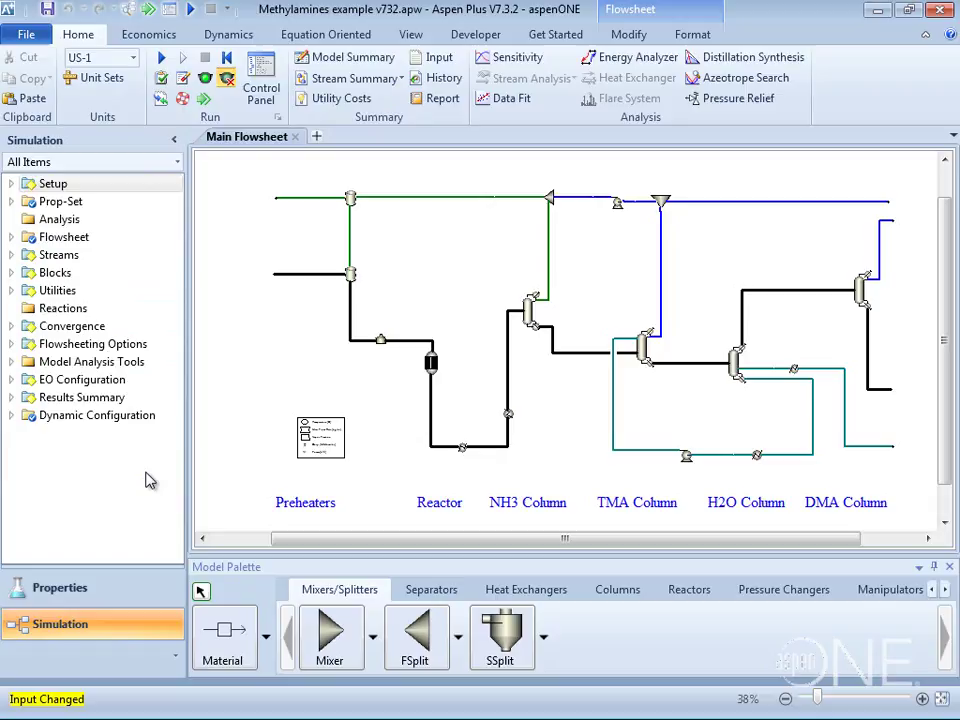
Open the Setup Global form for the Methylamines data package simulation
{"action": "double_click", "coordinate": [52, 185]}
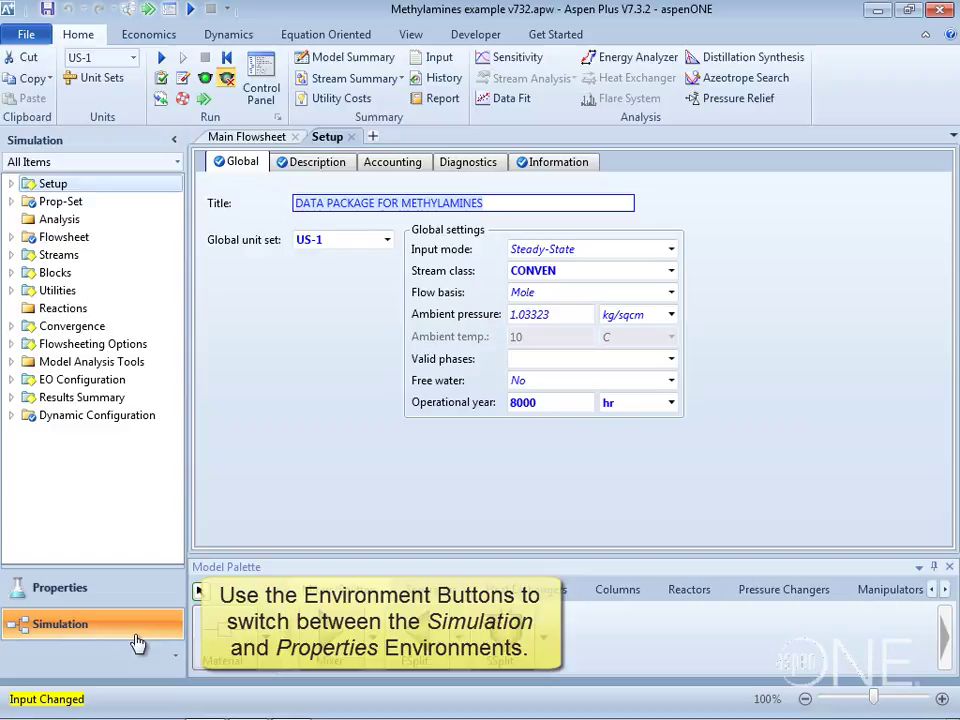
{"action": "left_click", "coordinate": [88, 590]}
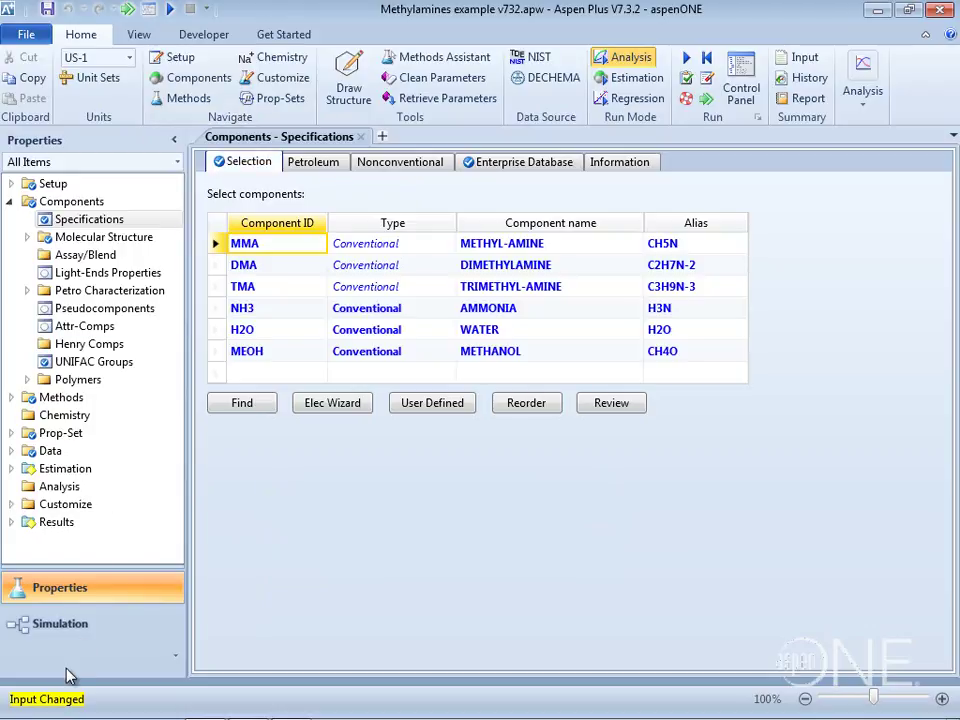
{"action": "left_click", "coordinate": [68, 638]}
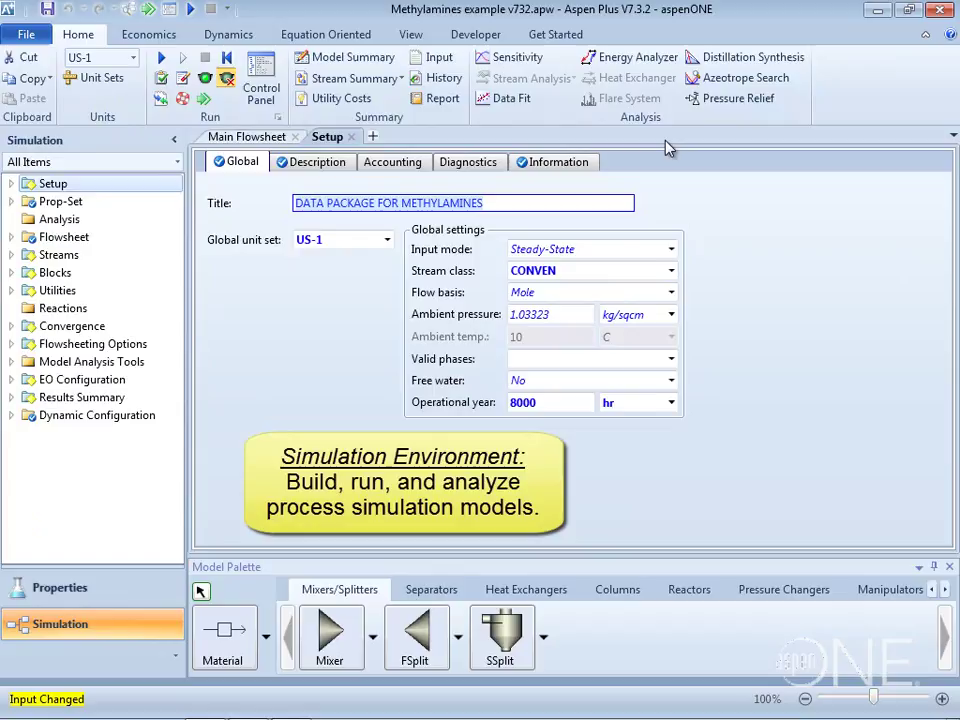
Show the Main Flowsheet with the navigation pane collapsed and the Model Palette on Auto Hide
{"action": "left_click", "coordinate": [275, 141]}
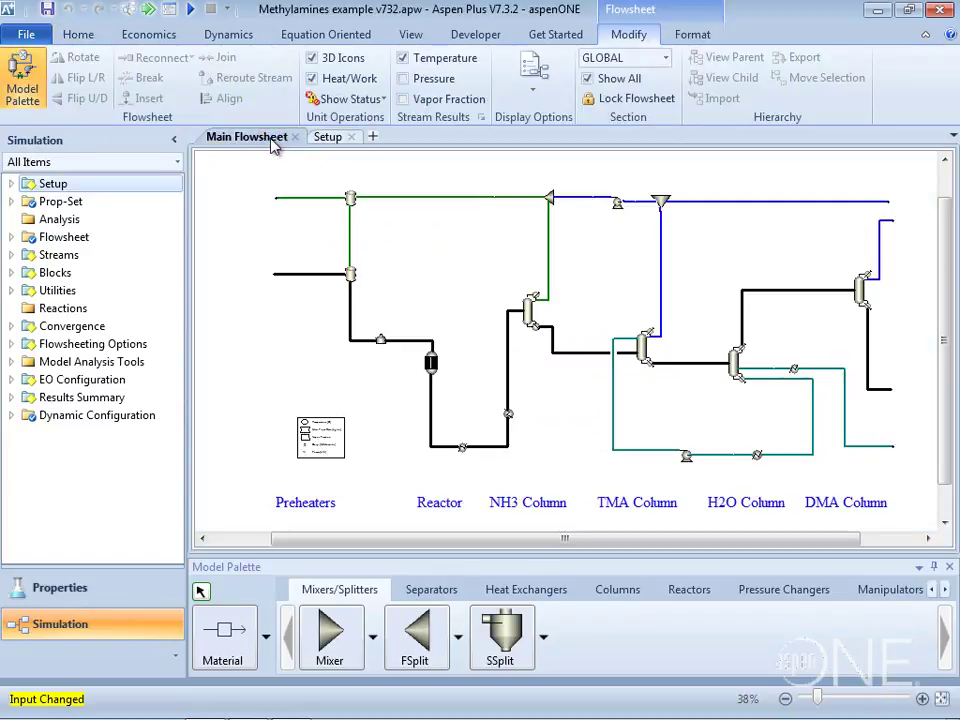
{"action": "left_click", "coordinate": [171, 141]}
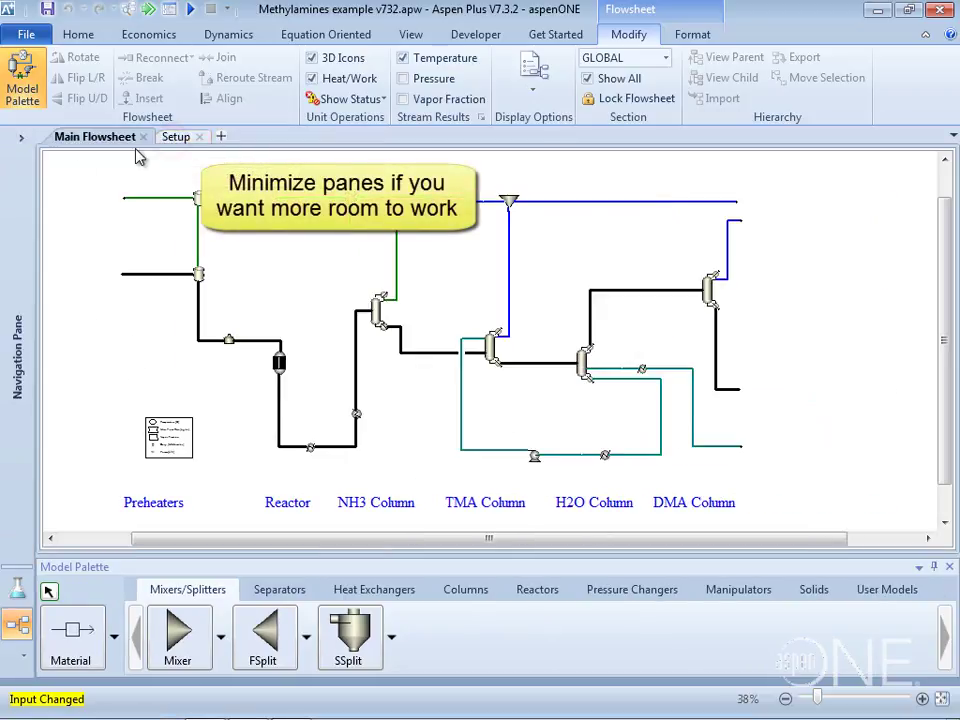
{"action": "left_click", "coordinate": [21, 137]}
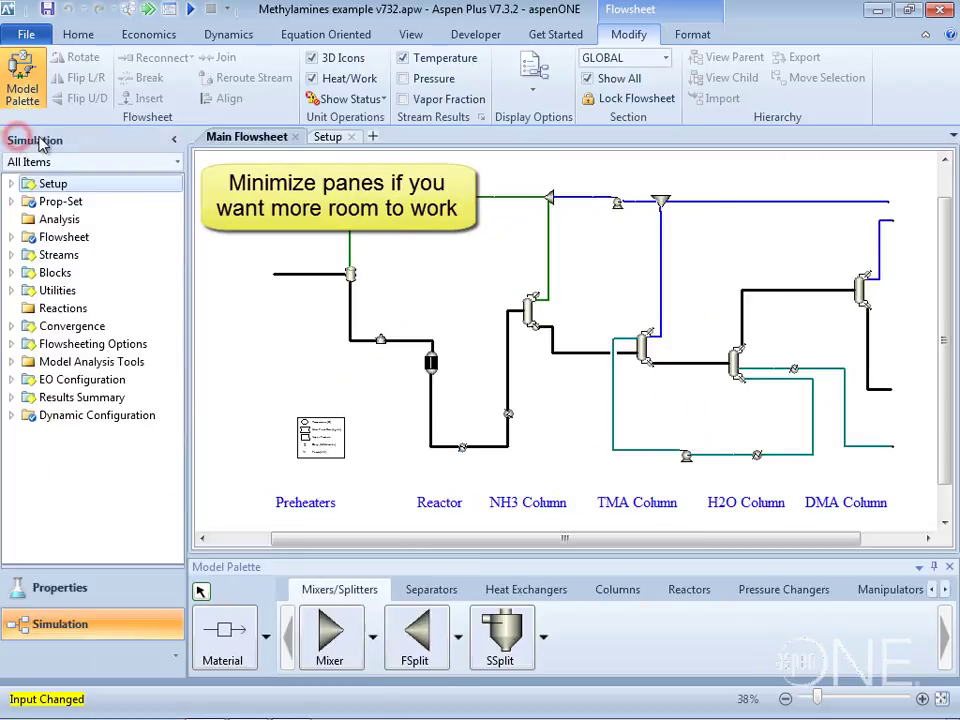
{"action": "left_click", "coordinate": [171, 143]}
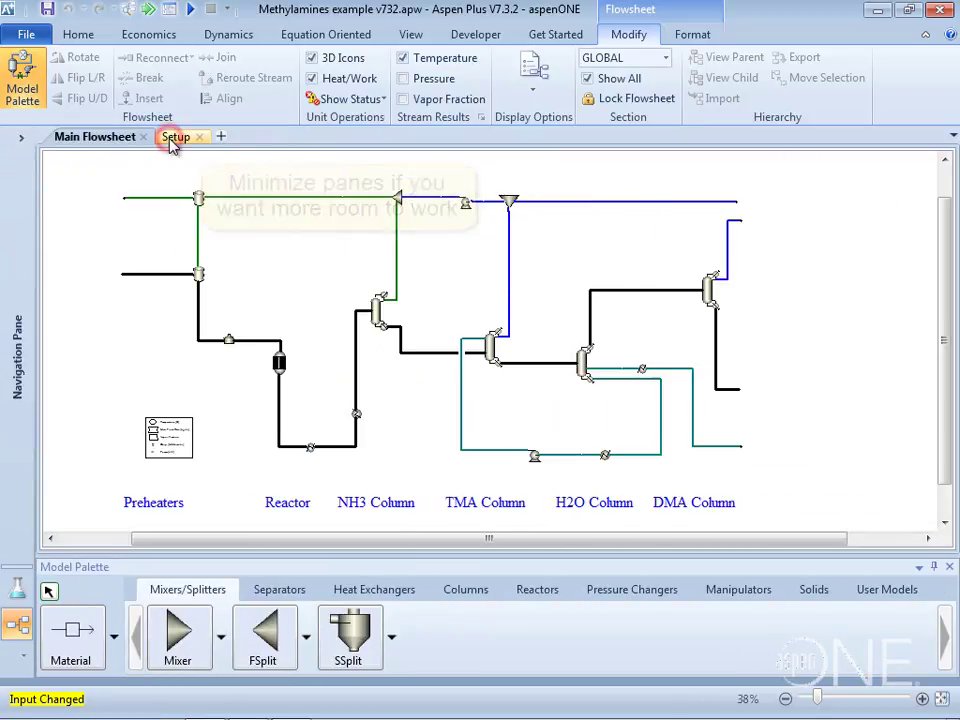
{"action": "left_click", "coordinate": [919, 569]}
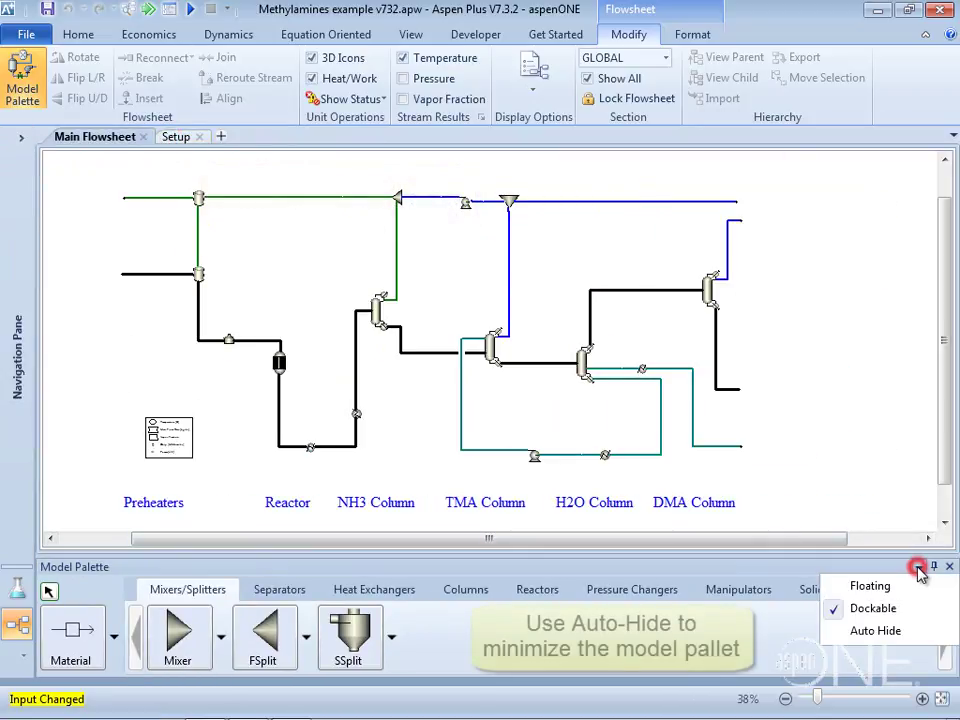
{"action": "left_click", "coordinate": [870, 631]}
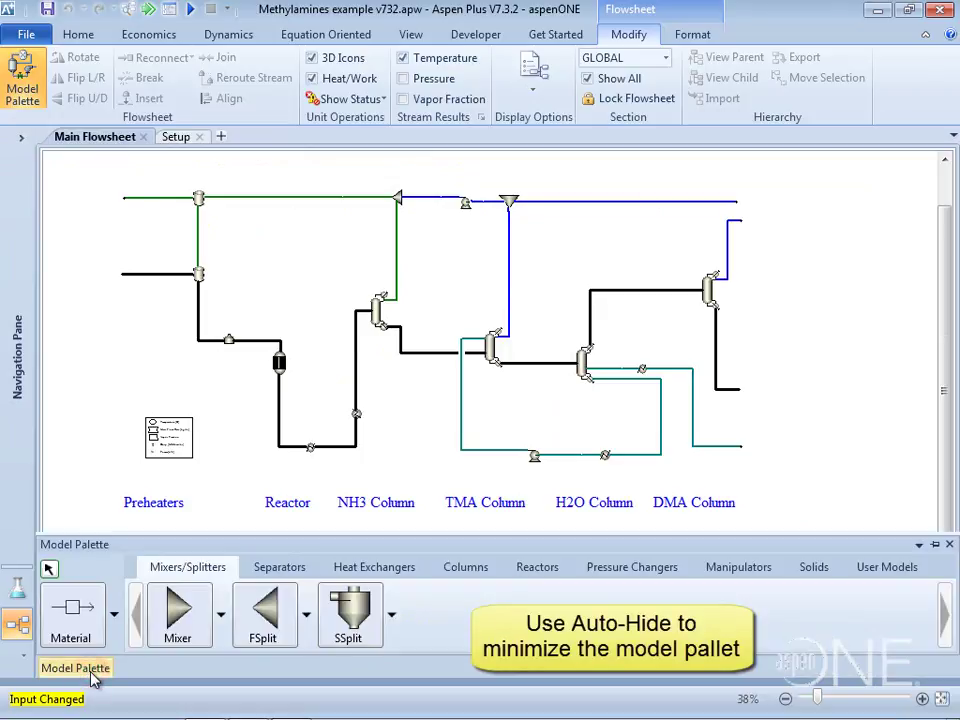
Switch the ribbon to the Home tab's run, summary and analysis commands
{"action": "left_click", "coordinate": [79, 35]}
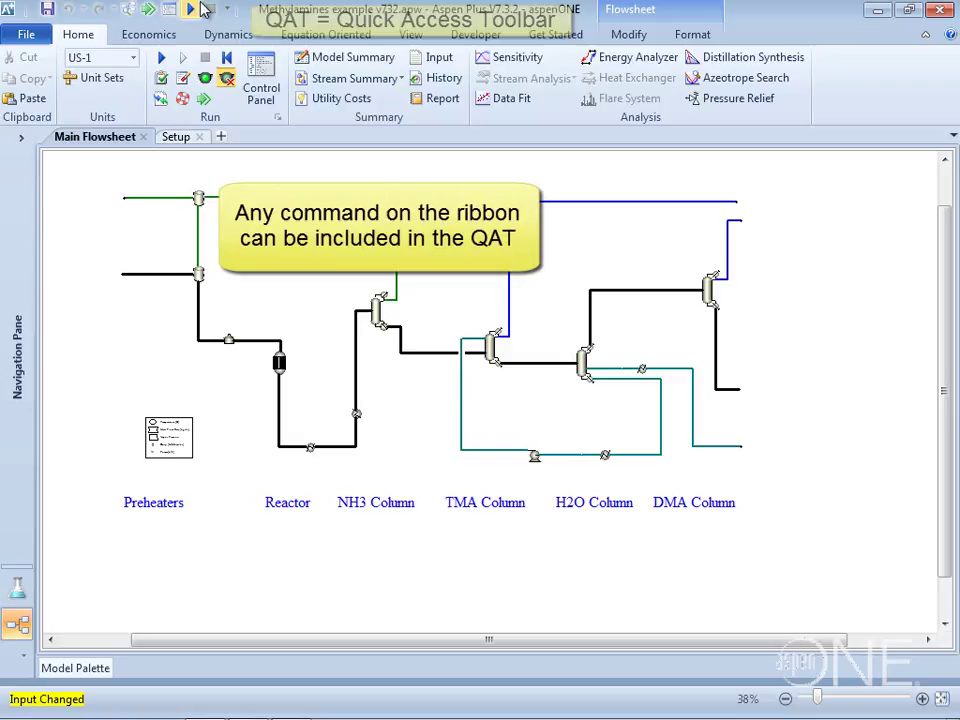
{"action": "right_click", "coordinate": [226, 58]}
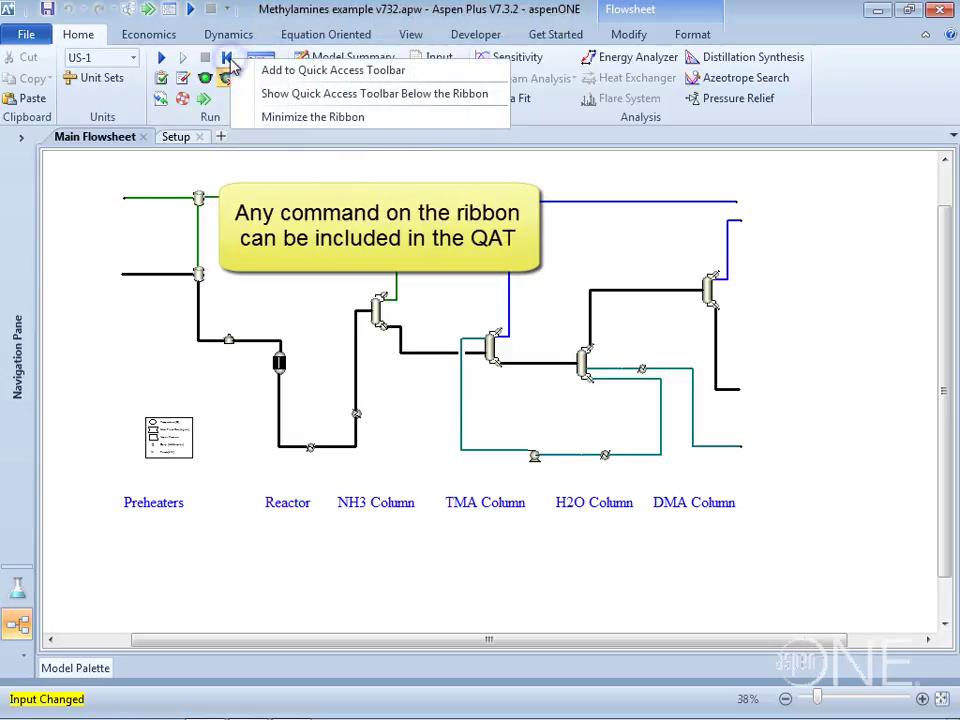
{"action": "left_click", "coordinate": [288, 72]}
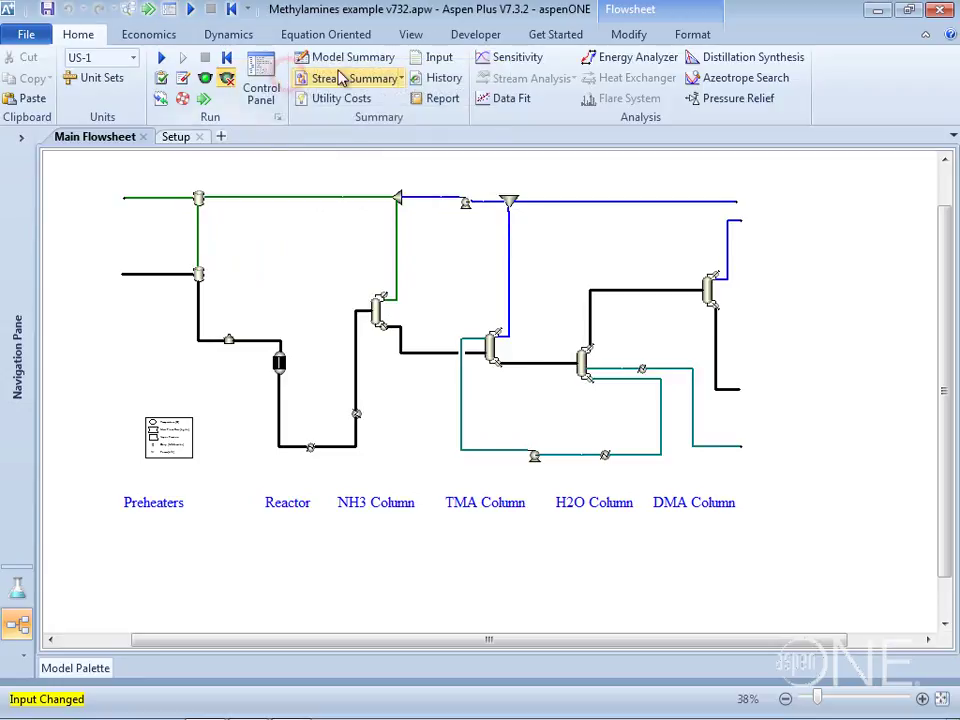
{"action": "left_click", "coordinate": [951, 36]}
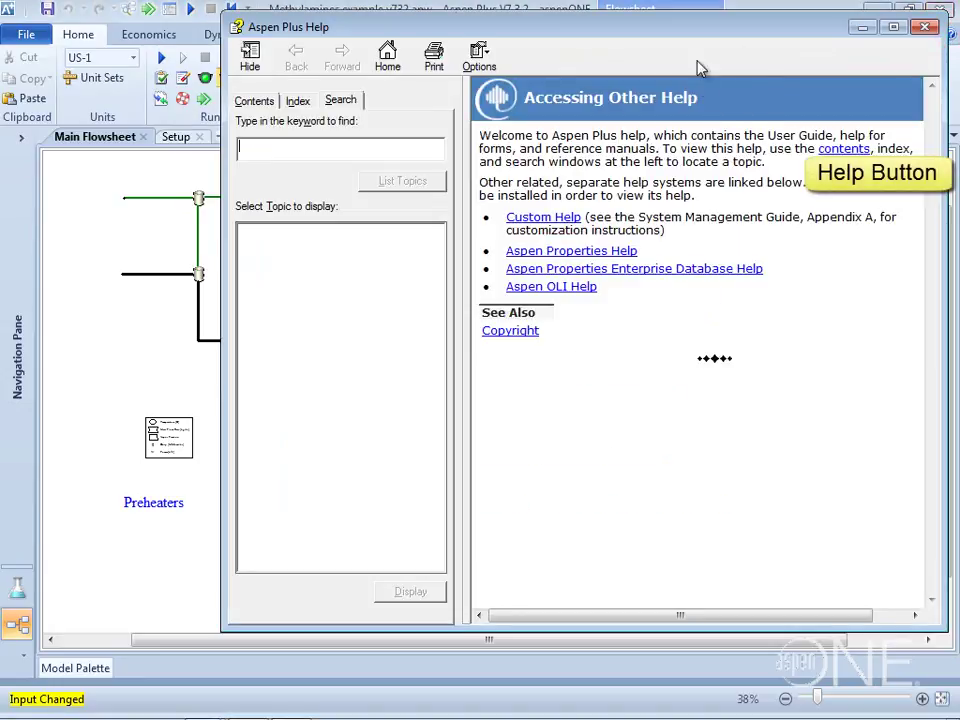
{"action": "left_click", "coordinate": [924, 29]}
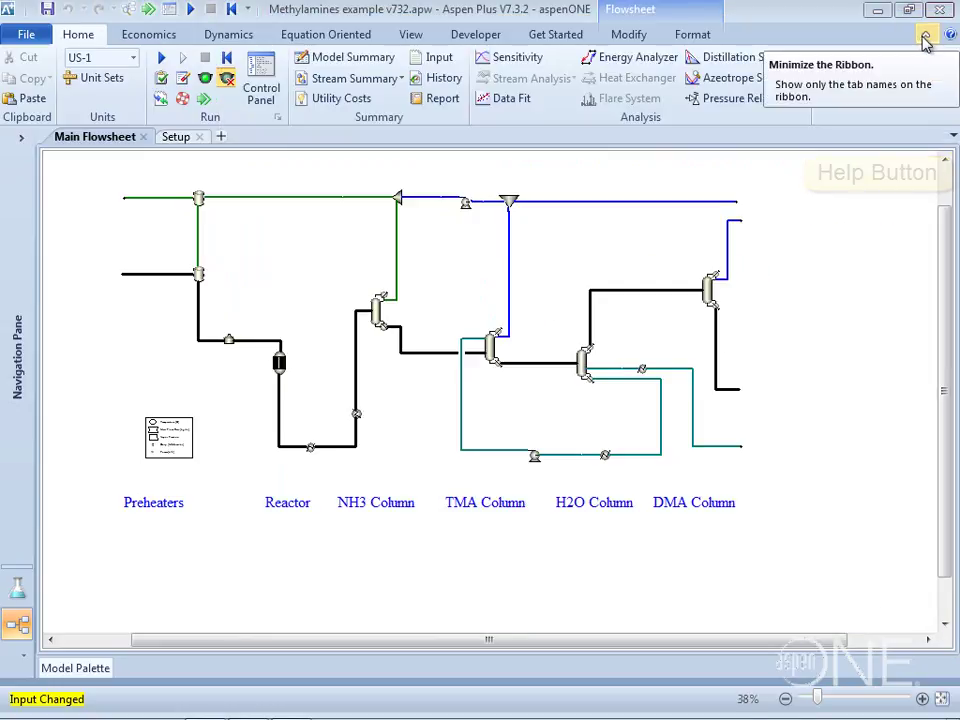
{"action": "left_click", "coordinate": [923, 37]}
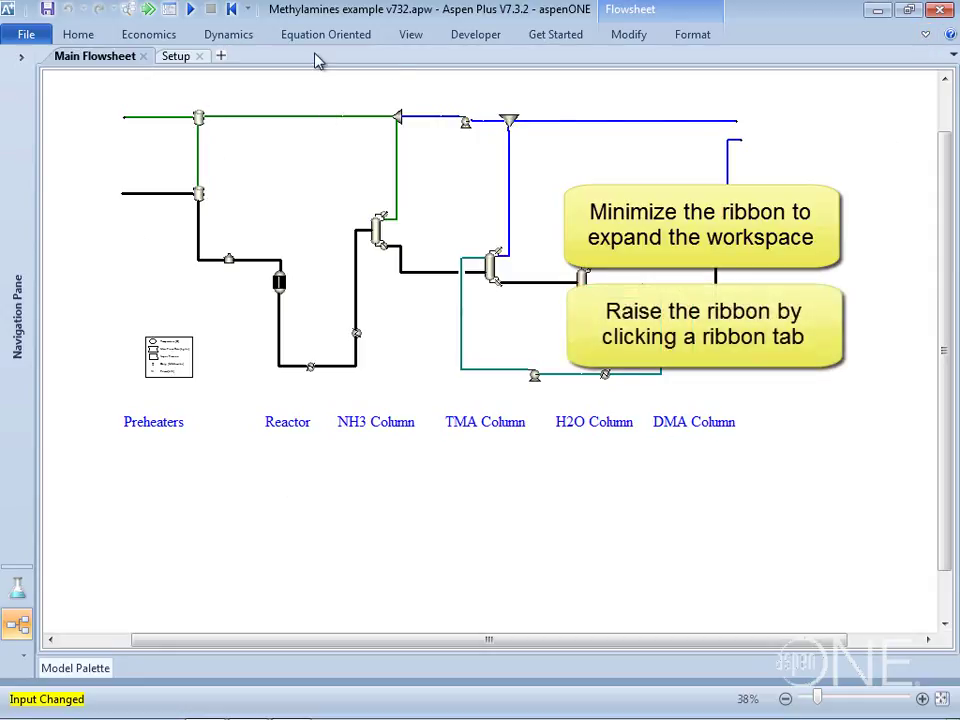
{"action": "left_click", "coordinate": [80, 34]}
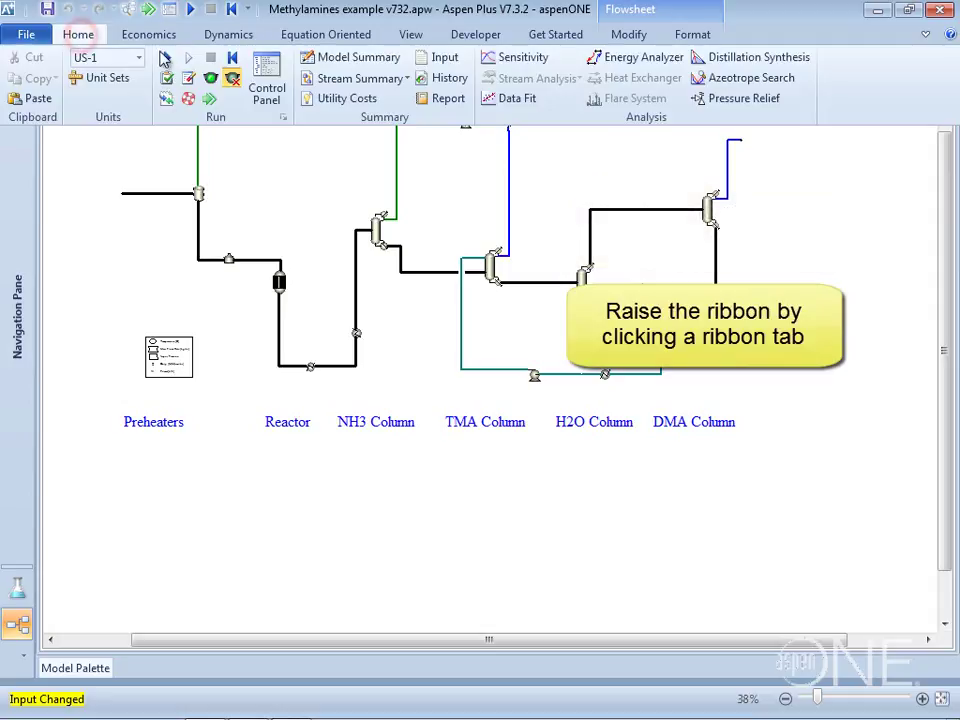
{"action": "left_click", "coordinate": [925, 34]}
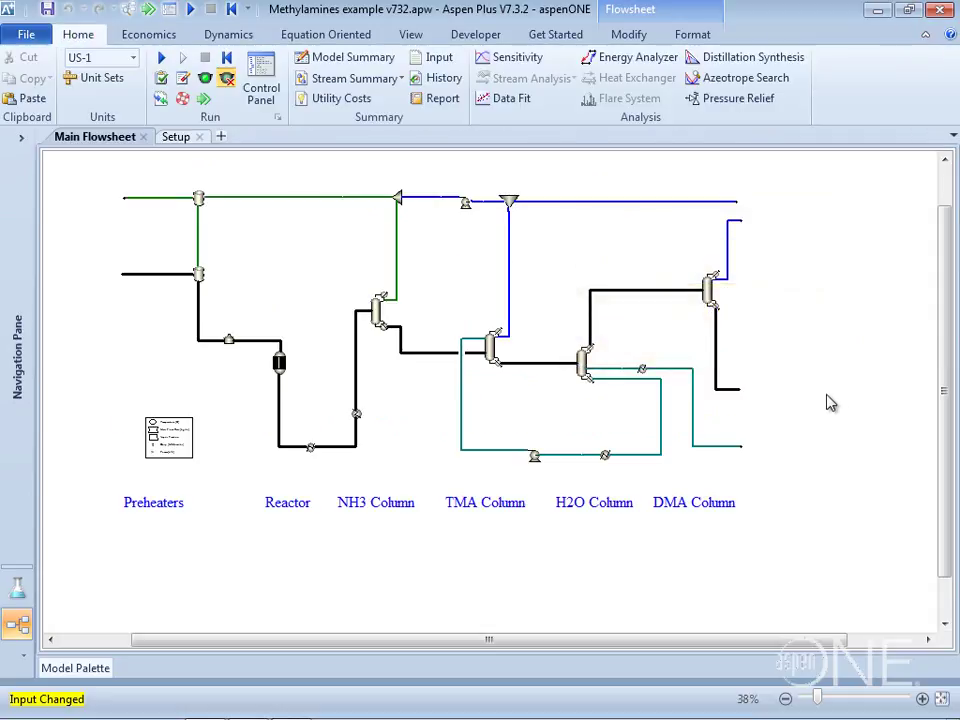
Browse the Economics, Dynamics, Equation Oriented, View and Developer tabs, ending on the Modify tab
{"action": "left_click", "coordinate": [146, 32]}
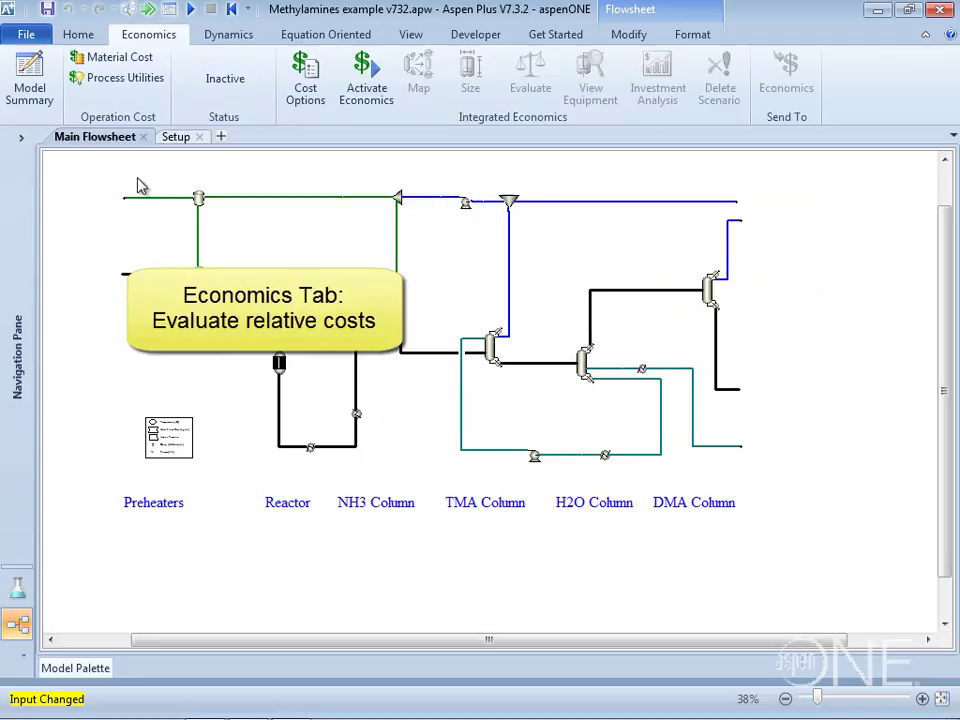
{"action": "left_click", "coordinate": [244, 34]}
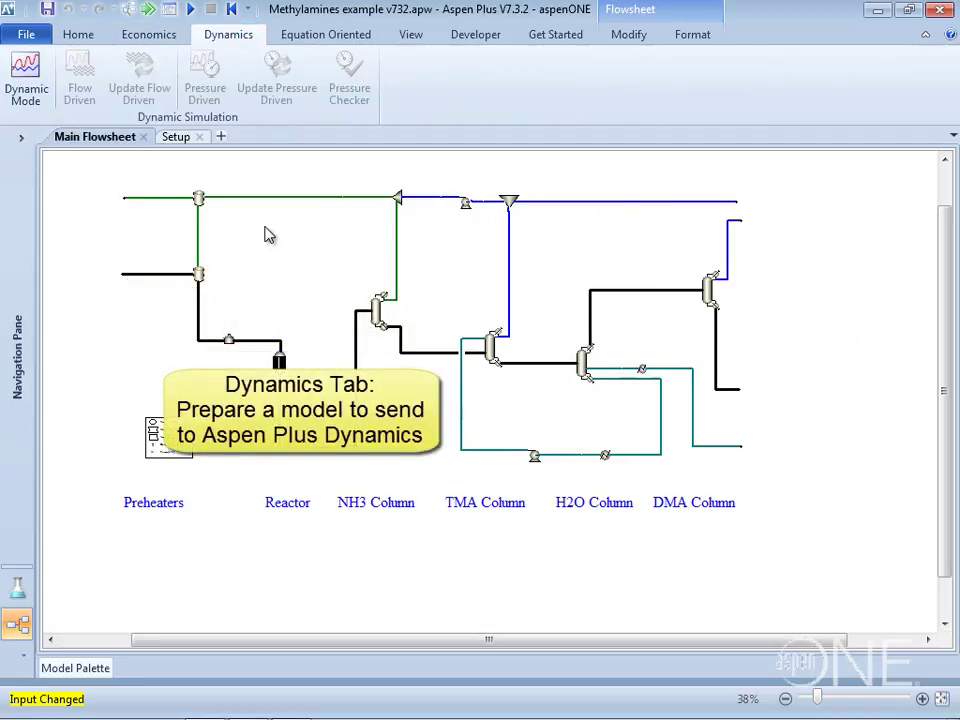
{"action": "left_click", "coordinate": [316, 34]}
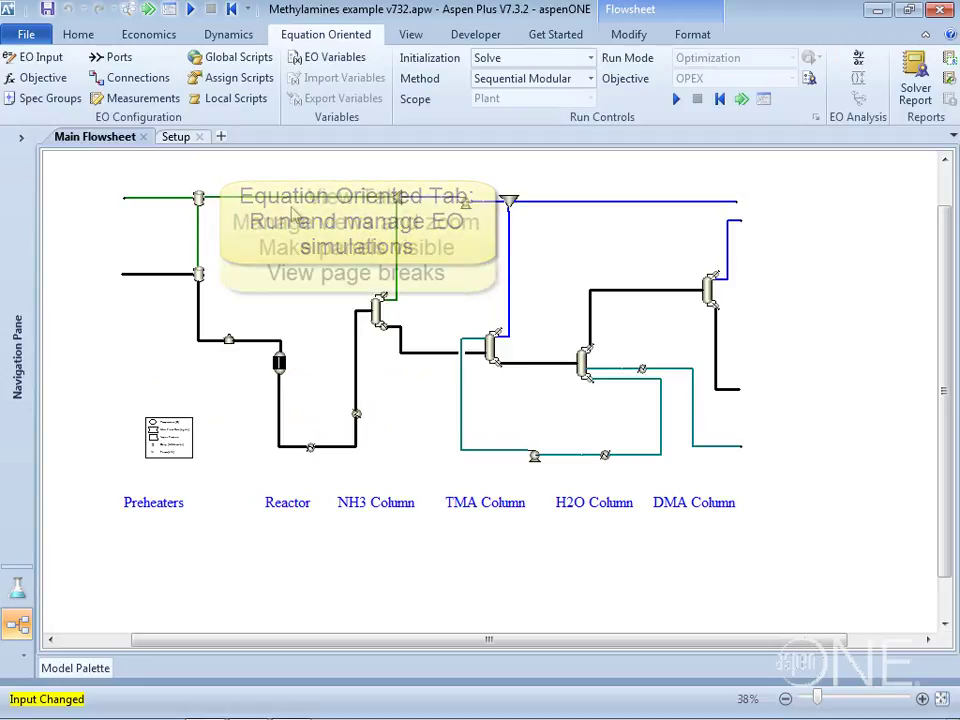
{"action": "left_click", "coordinate": [413, 35]}
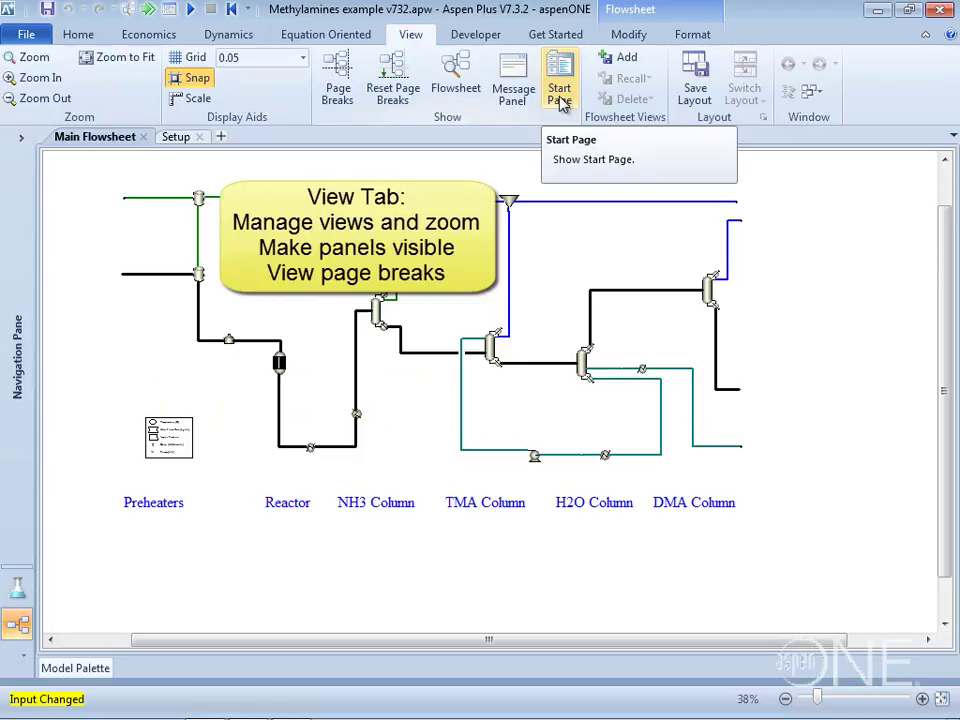
{"action": "left_click", "coordinate": [461, 38]}
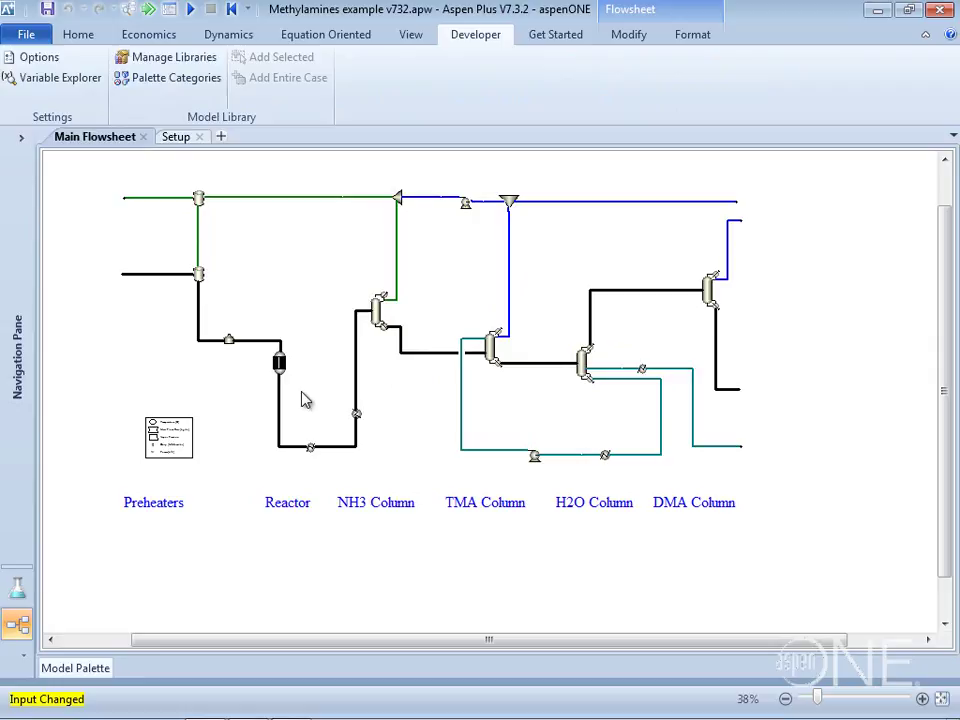
{"action": "left_click", "coordinate": [221, 400]}
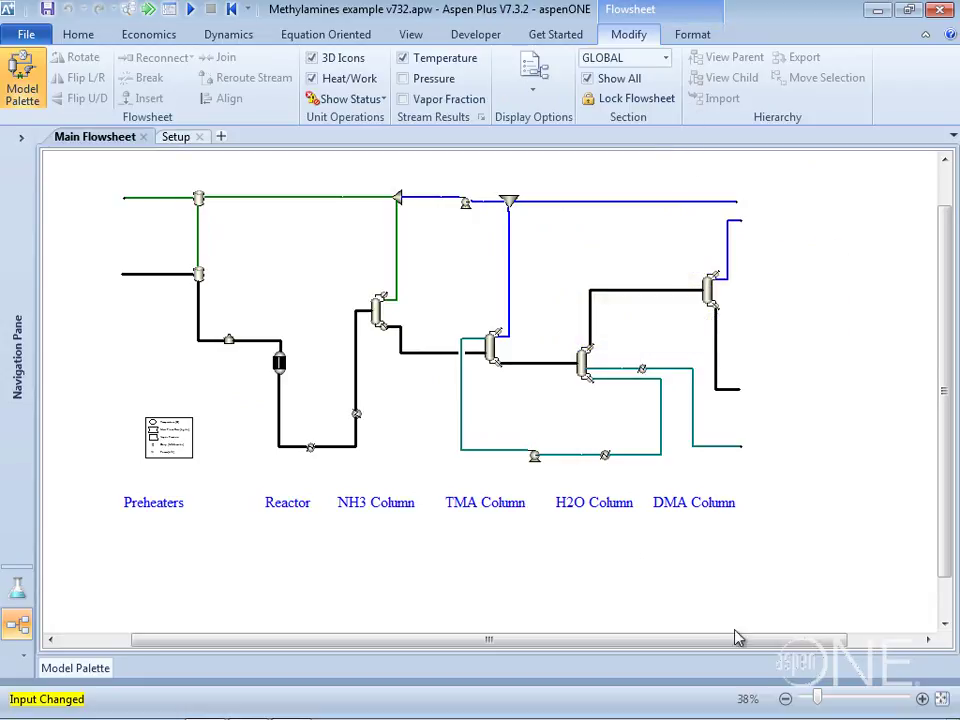
Zoom the methylamines flowsheet to 75% so stream tags and unit duties are legible
{"action": "left_click", "coordinate": [941, 703]}
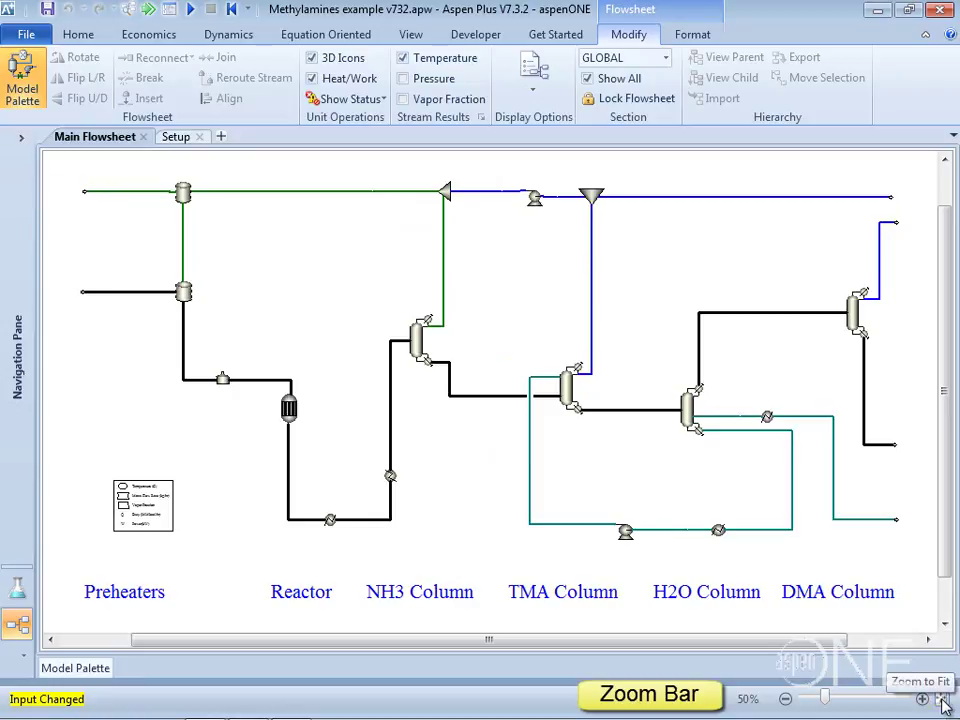
{"action": "left_click", "coordinate": [924, 700]}
{"action": "left_click", "coordinate": [924, 700]}
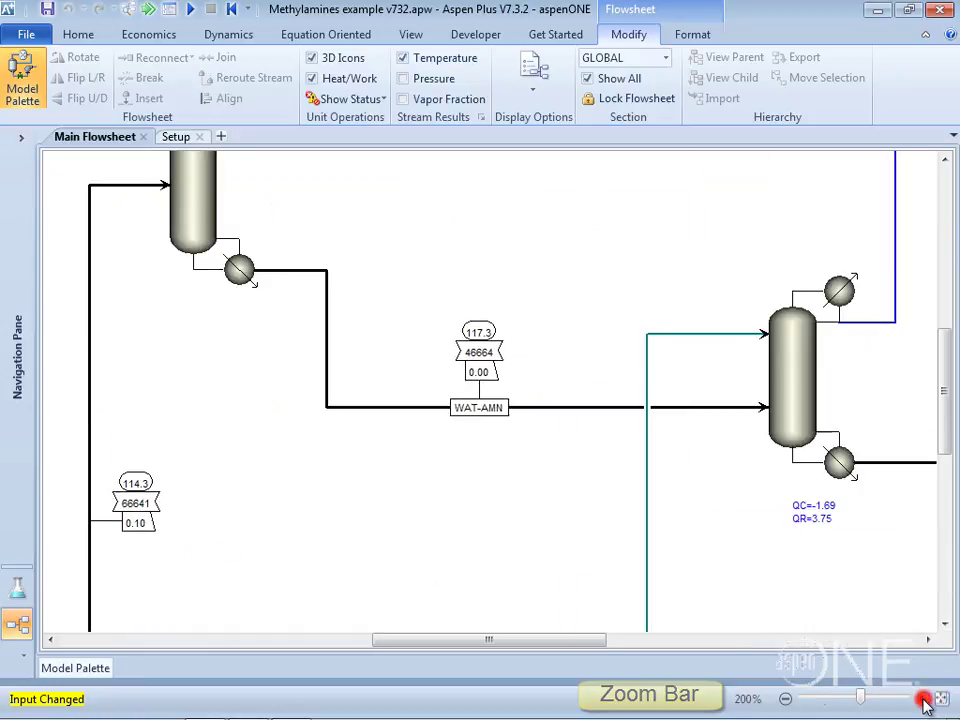
{"action": "left_click", "coordinate": [786, 699]}
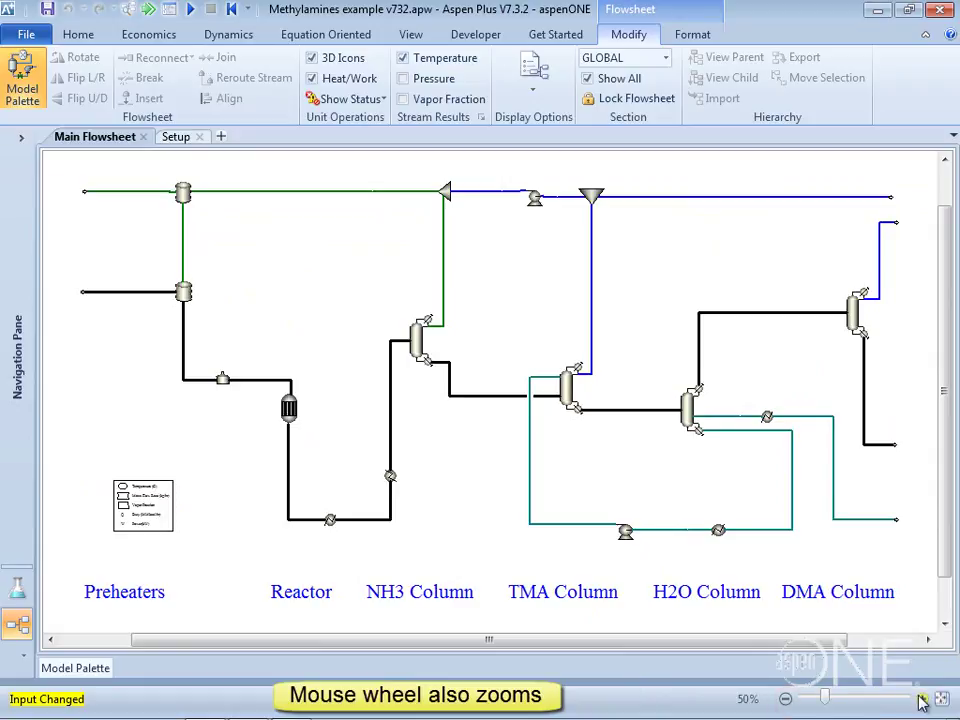
{"action": "scroll", "coordinate": [640, 480], "scroll_direction": "up", "scroll_amount": 2}
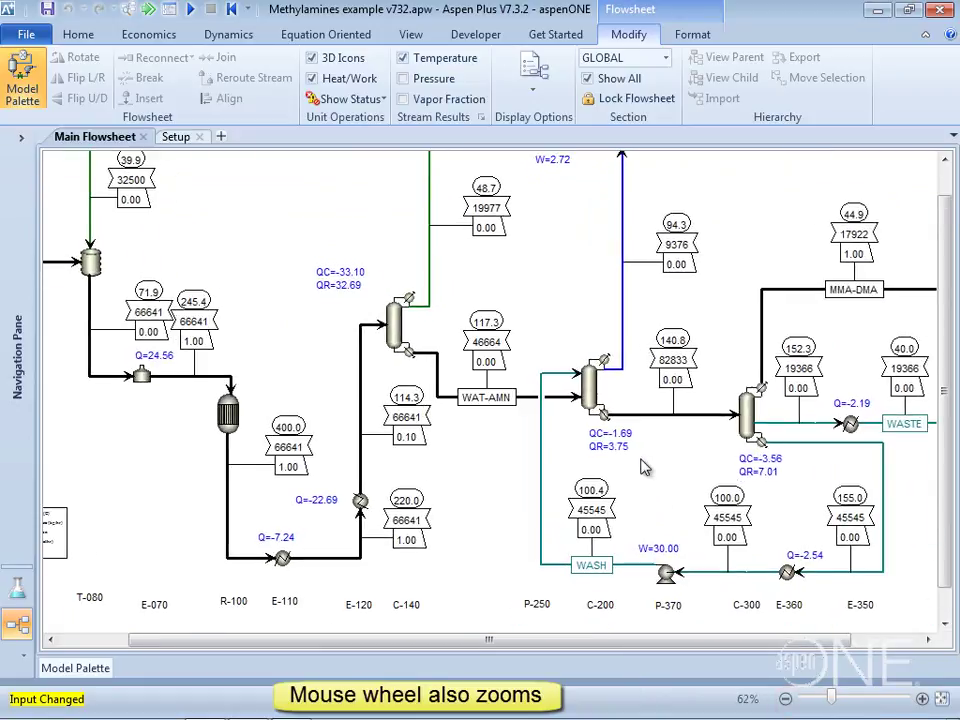
{"action": "scroll", "coordinate": [640, 489], "scroll_direction": "down", "scroll_amount": 2}
{"action": "scroll", "coordinate": [640, 490], "scroll_direction": "up", "scroll_amount": 1}
{"action": "scroll", "coordinate": [636, 551], "scroll_direction": "up", "scroll_amount": 1}
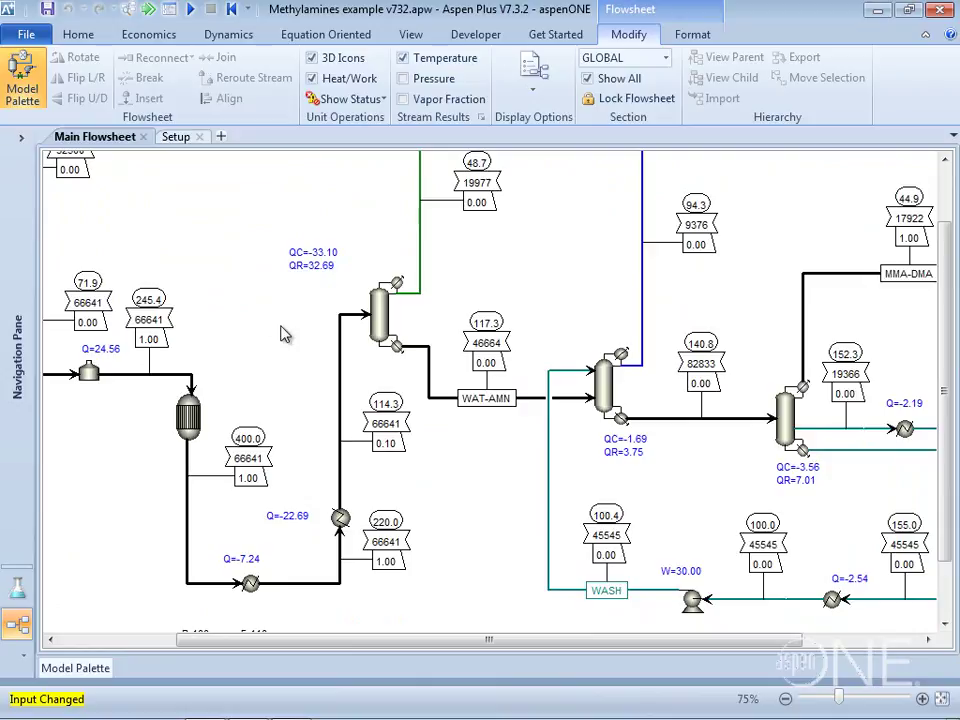
Open the C-140 RadFrac form, zooming it to 150% and back to 100%
{"action": "left_click", "coordinate": [400, 318]}
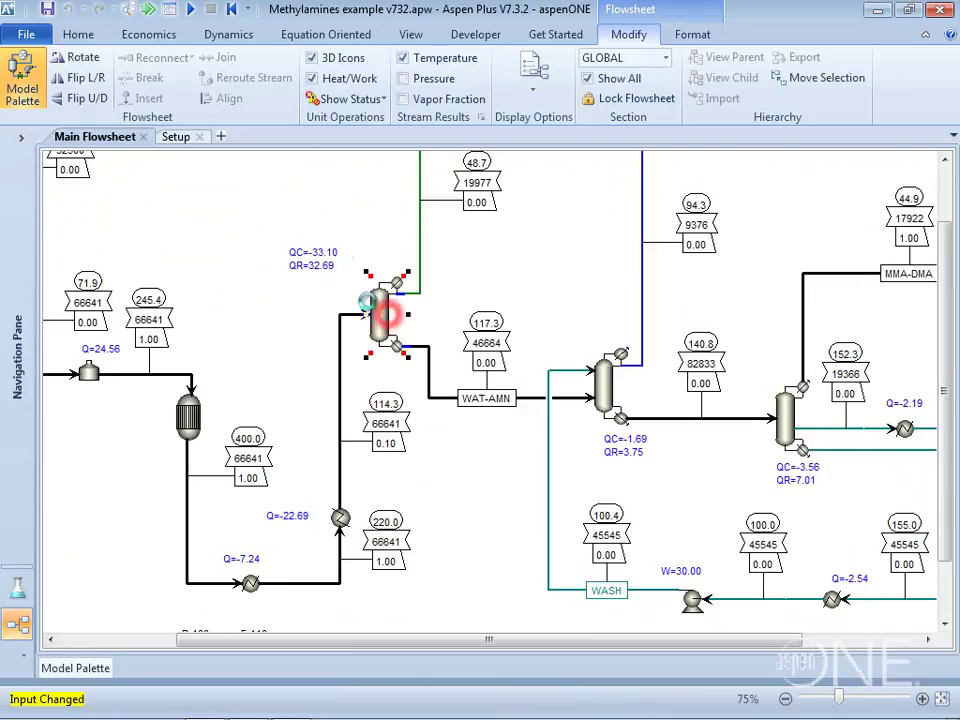
{"action": "double_click", "coordinate": [400, 318]}
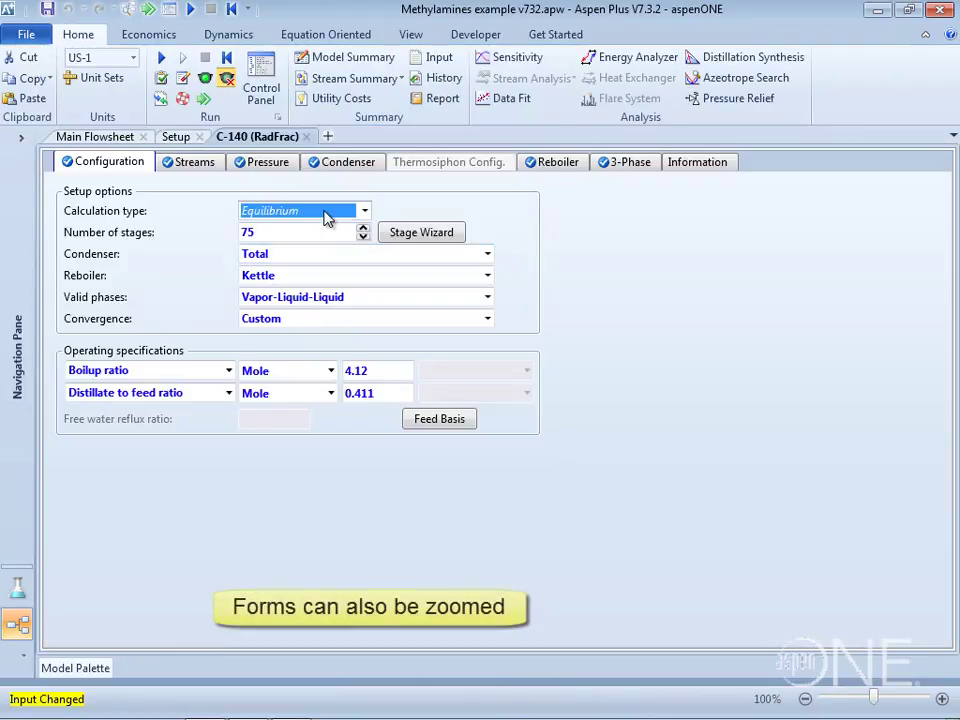
{"action": "left_click", "coordinate": [941, 700]}
{"action": "left_click", "coordinate": [941, 700]}
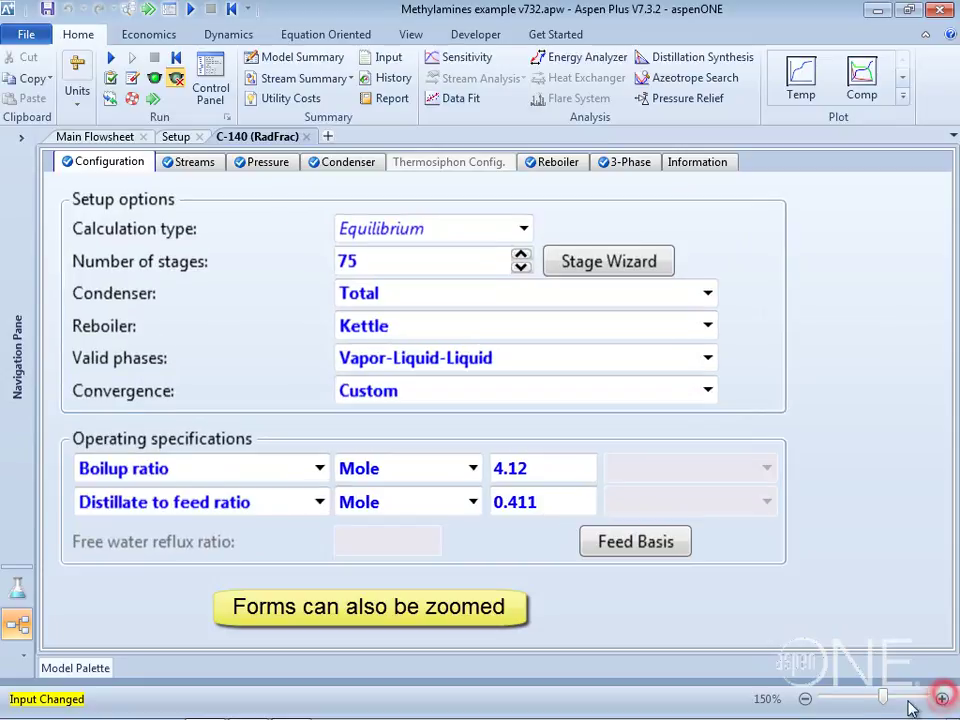
{"action": "left_click", "coordinate": [806, 700]}
{"action": "left_click", "coordinate": [806, 700]}
{"action": "left_click", "coordinate": [806, 700]}
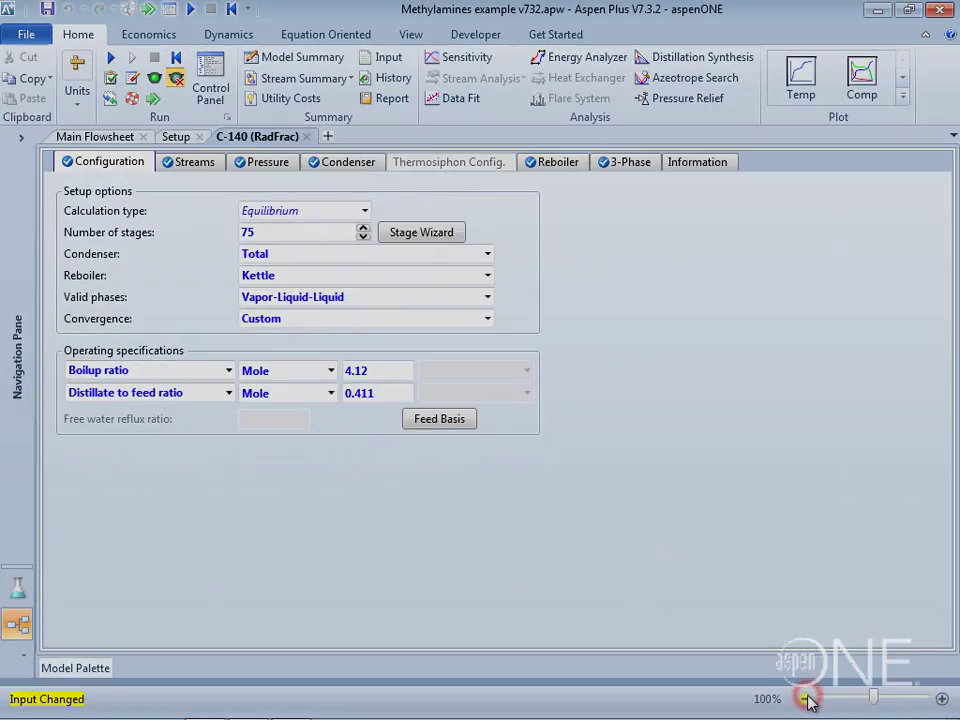